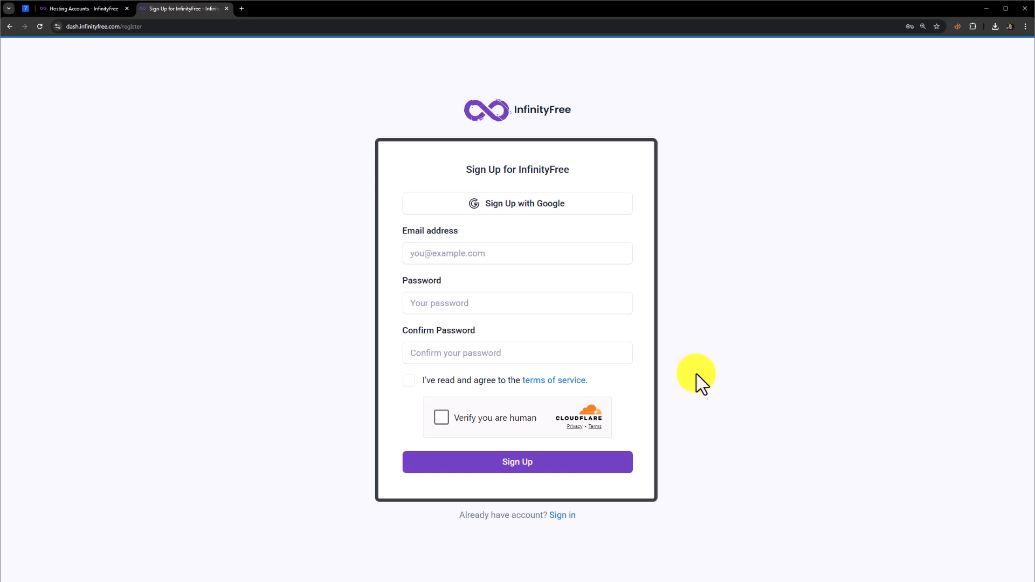
Sign in to the existing InfinityFree account and start a new hosting account on the $0 plan, completing the human verification
click(571, 516)
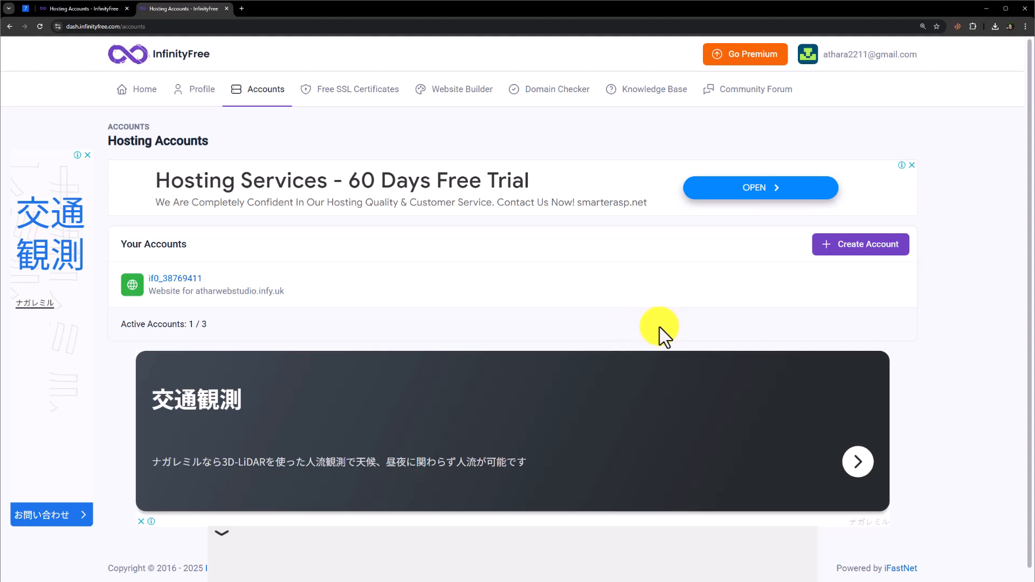
click(871, 247)
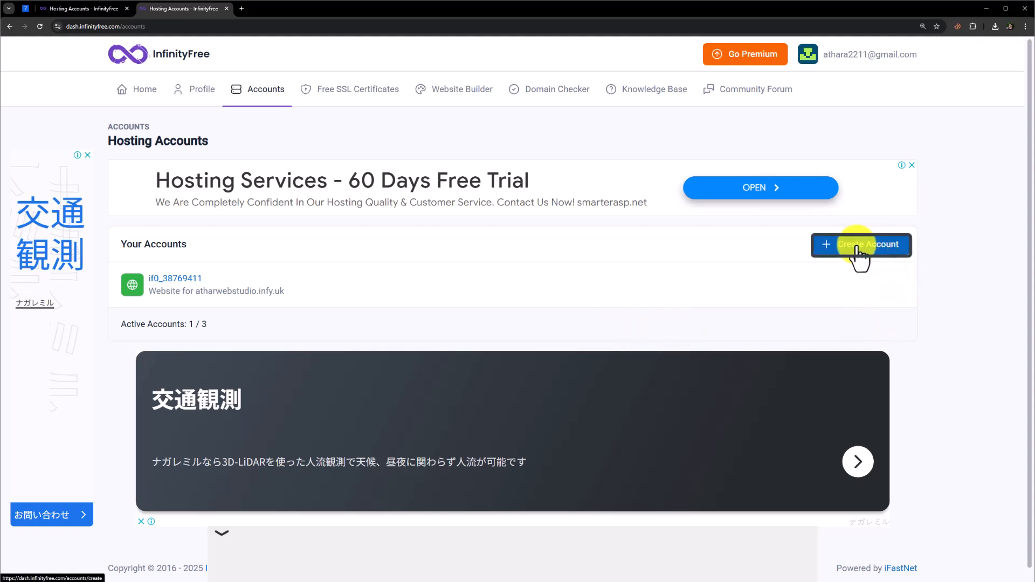
click(858, 249)
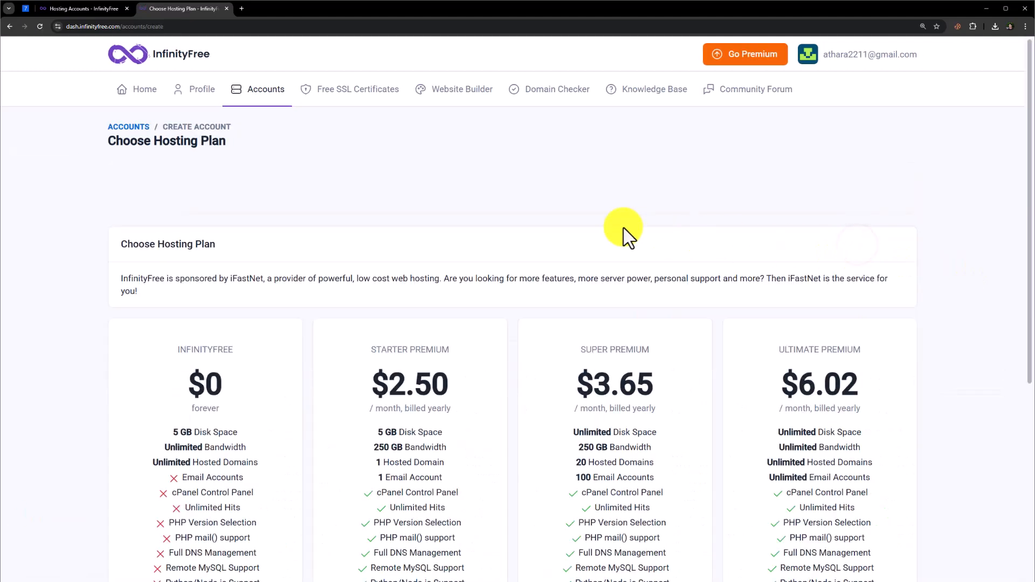
scroll(329, 248, down, 3)
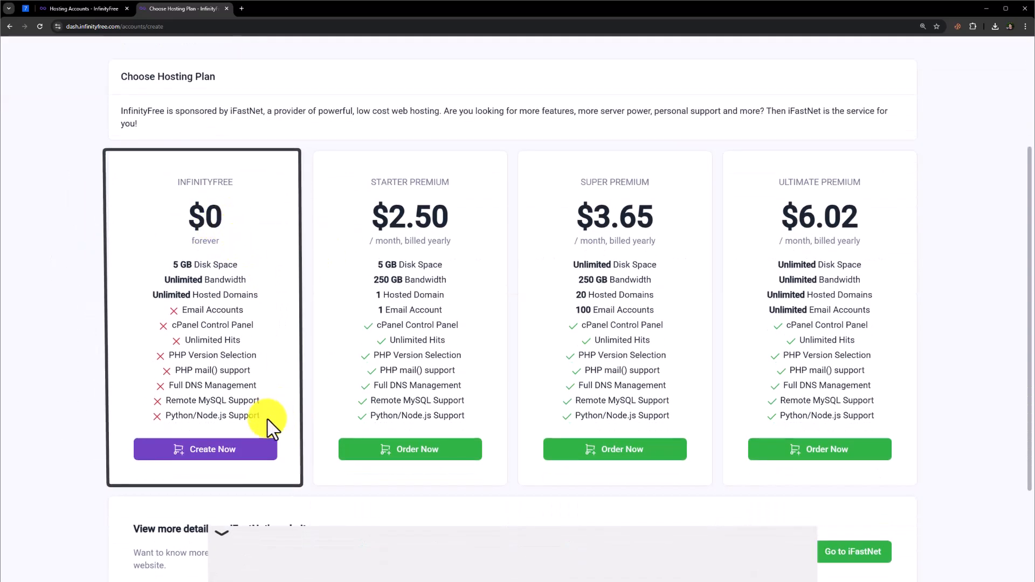
click(207, 452)
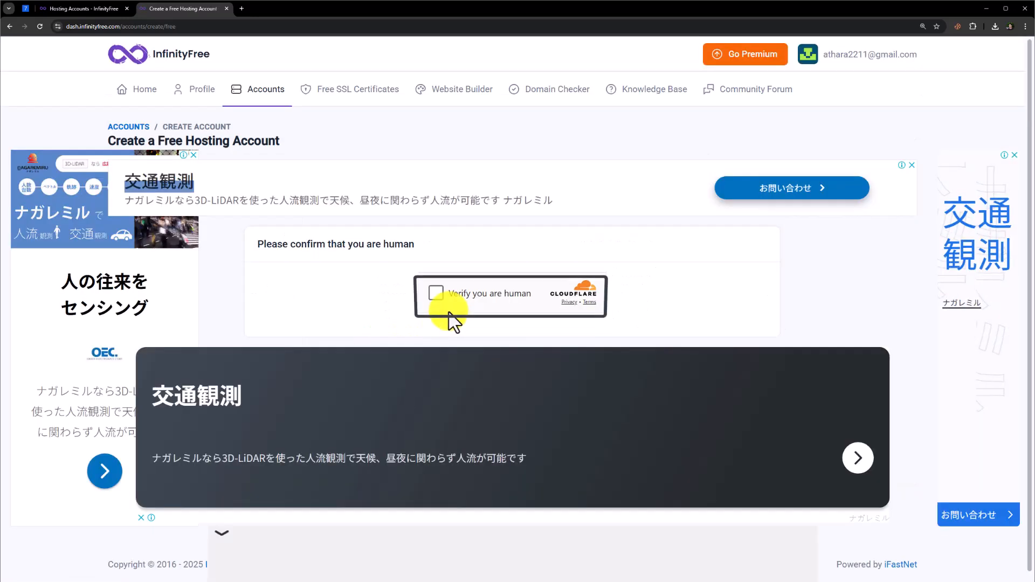
click(438, 295)
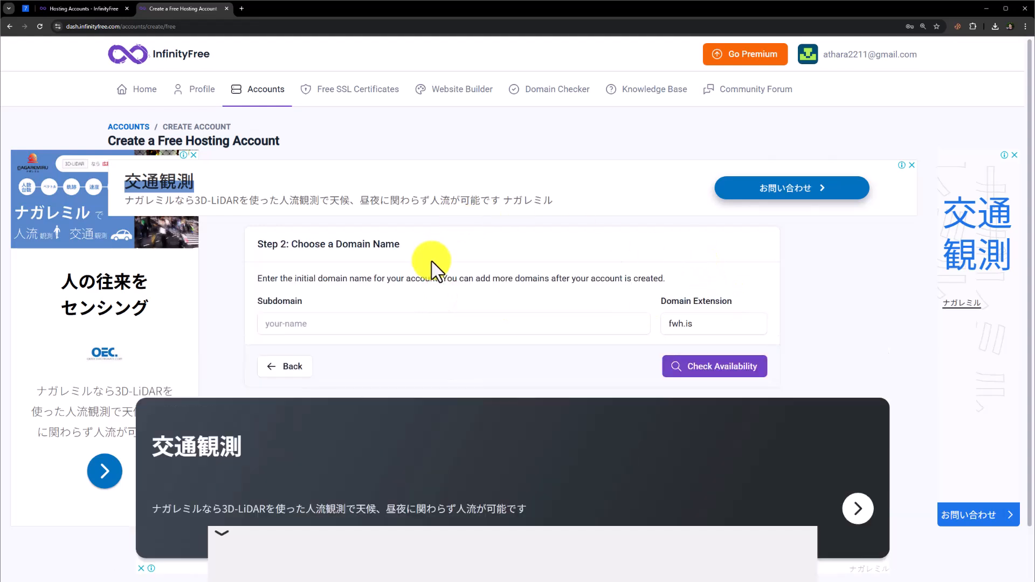
Choose the subdomain wpcharm with the domain extension infy.uk and check its availability
click(390, 327)
text(wpcharm)
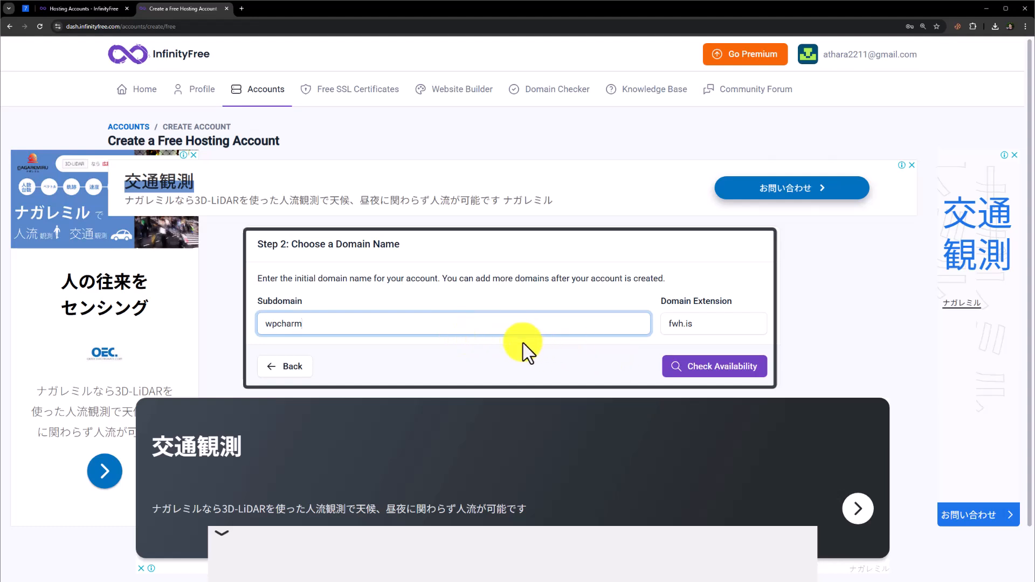
click(707, 325)
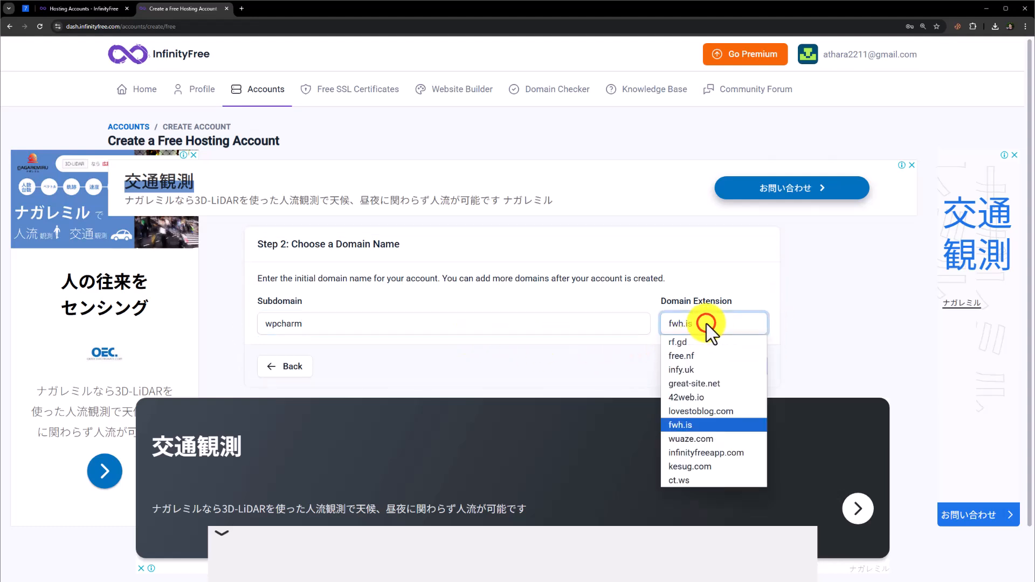
click(700, 371)
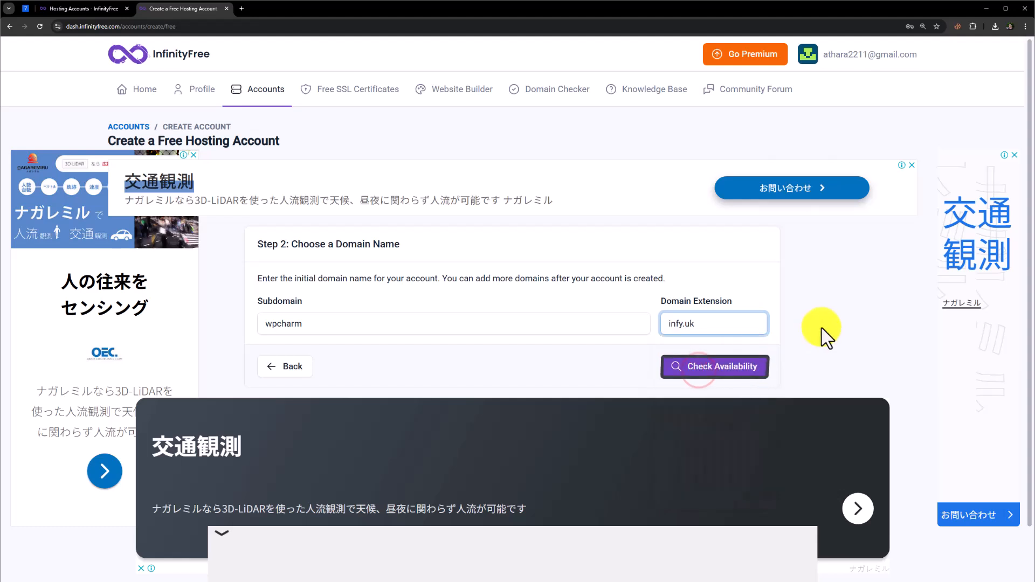
click(736, 367)
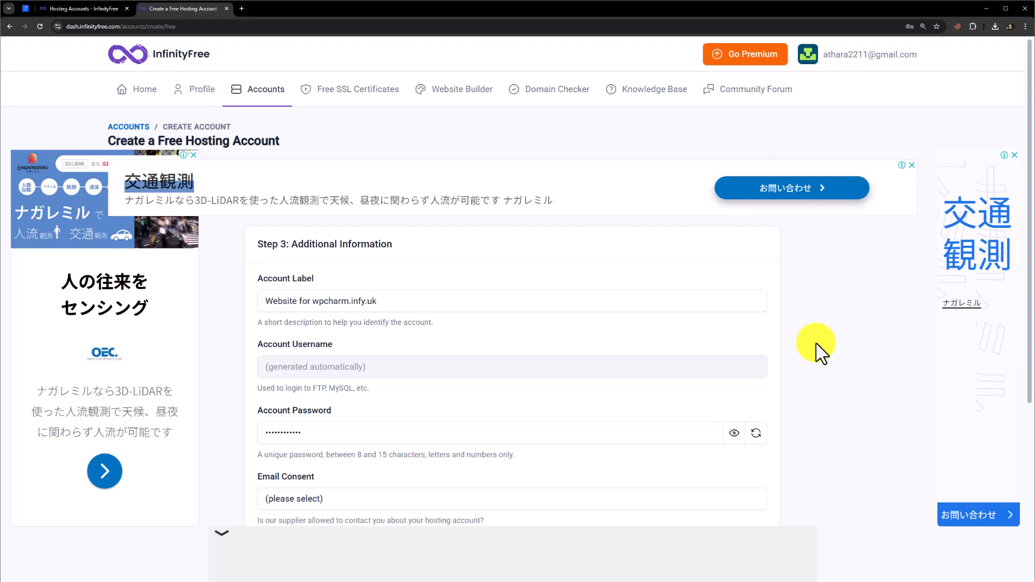
Enter the account password, set Email Consent to I Do Not Approve, and create the hosting account without saving the password in the browser
scroll(751, 340, down, 2)
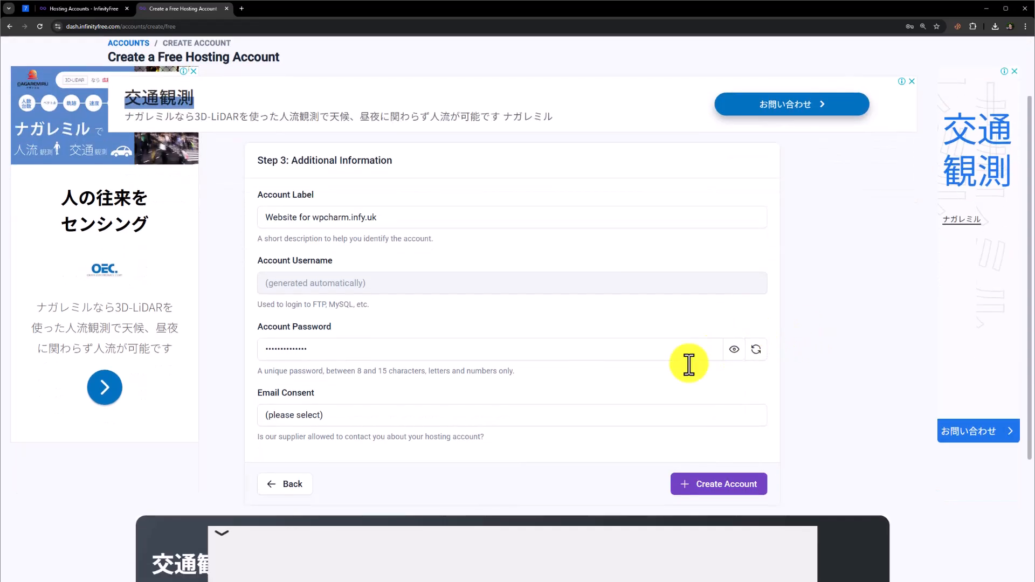
scroll(345, 345, down, 2)
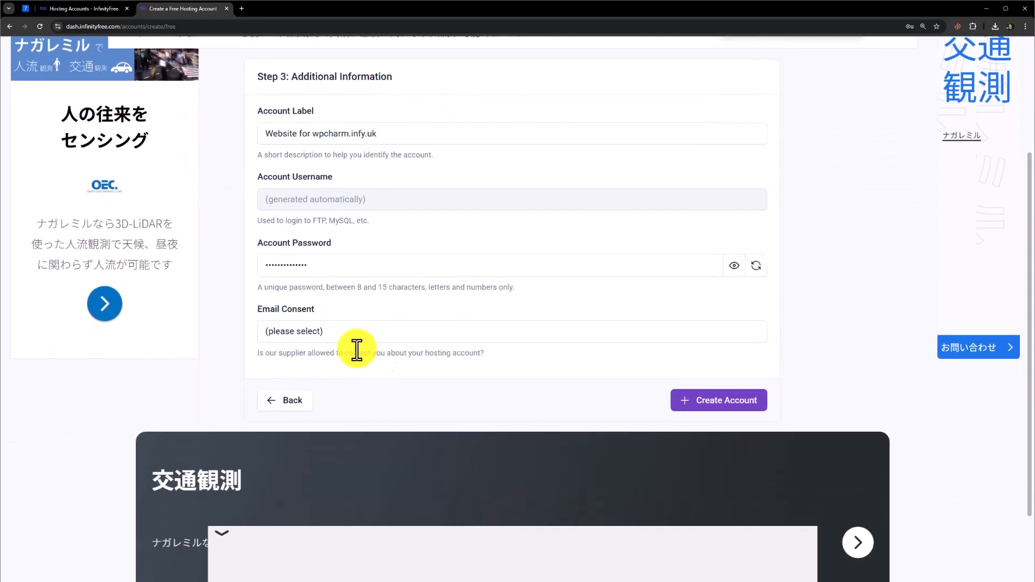
click(330, 332)
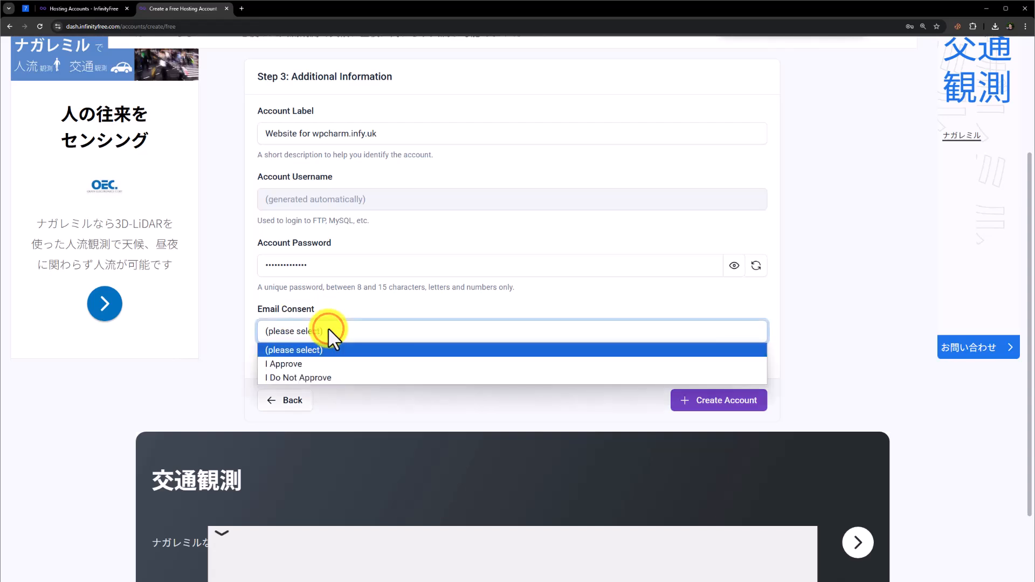
click(301, 377)
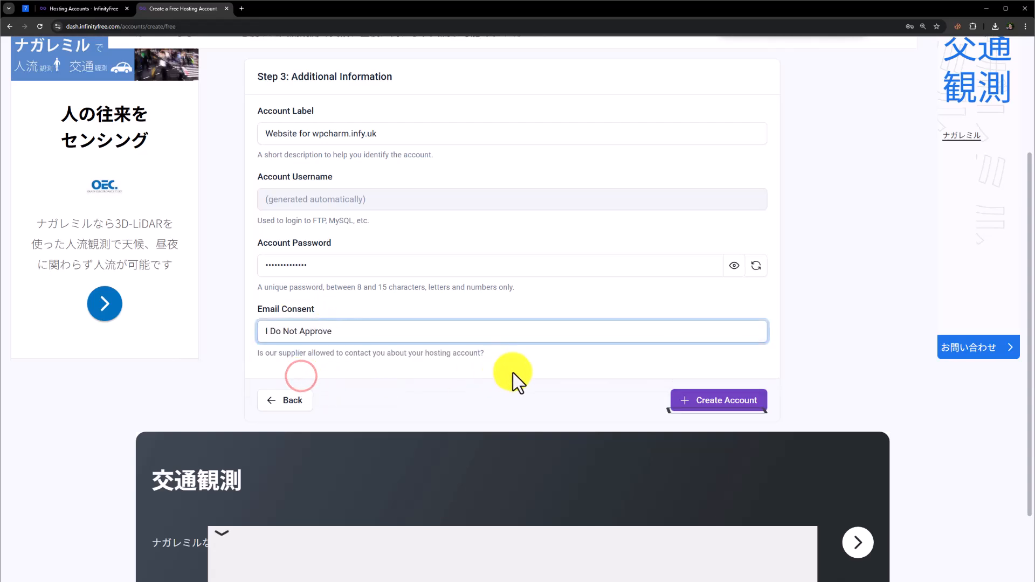
click(729, 402)
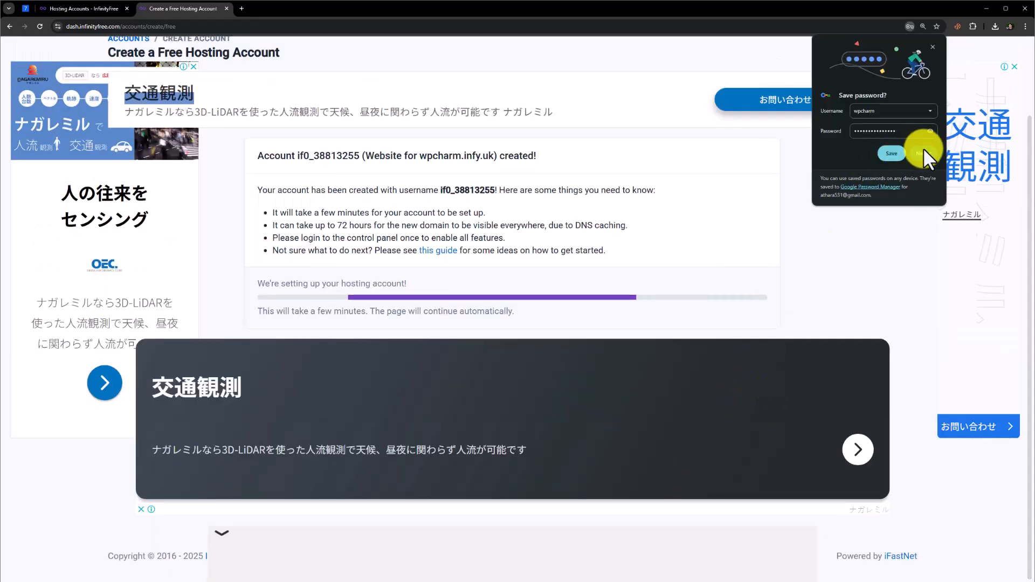
click(924, 151)
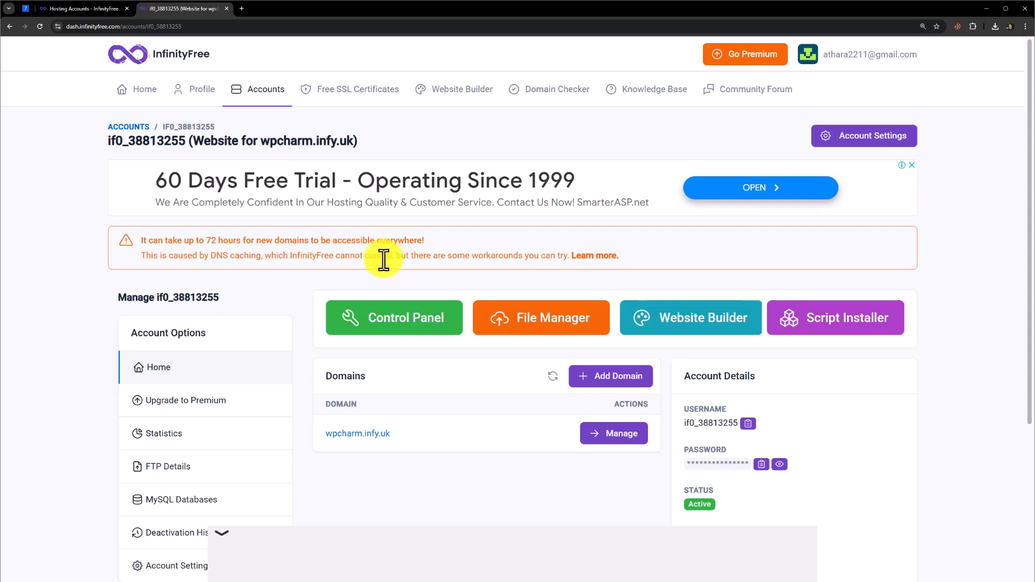
Read the notice about new domain accessibility and DNS caching on the hosting account page
drag(139, 238, 432, 259)
click(242, 245)
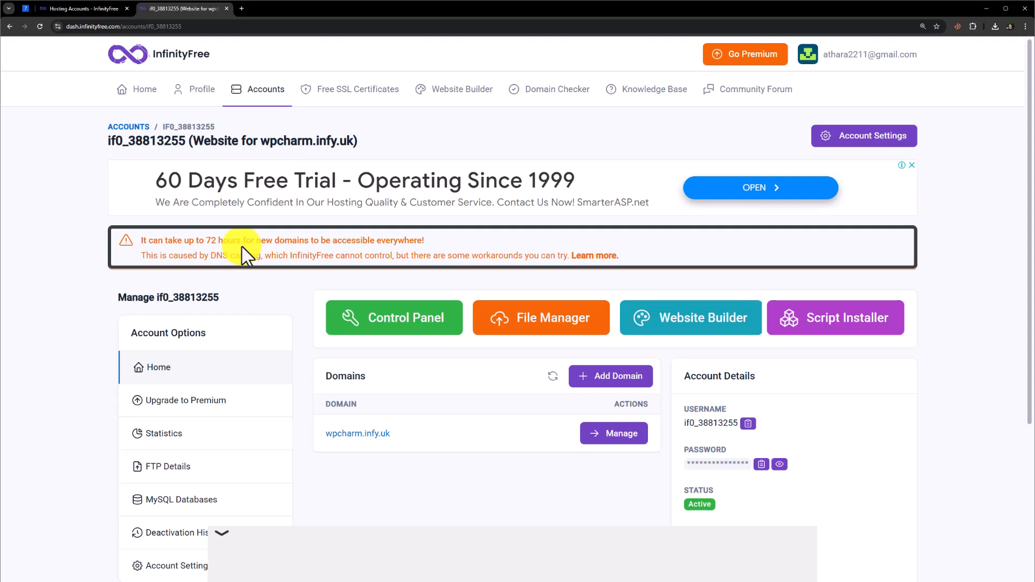
drag(240, 246, 439, 258)
click(438, 257)
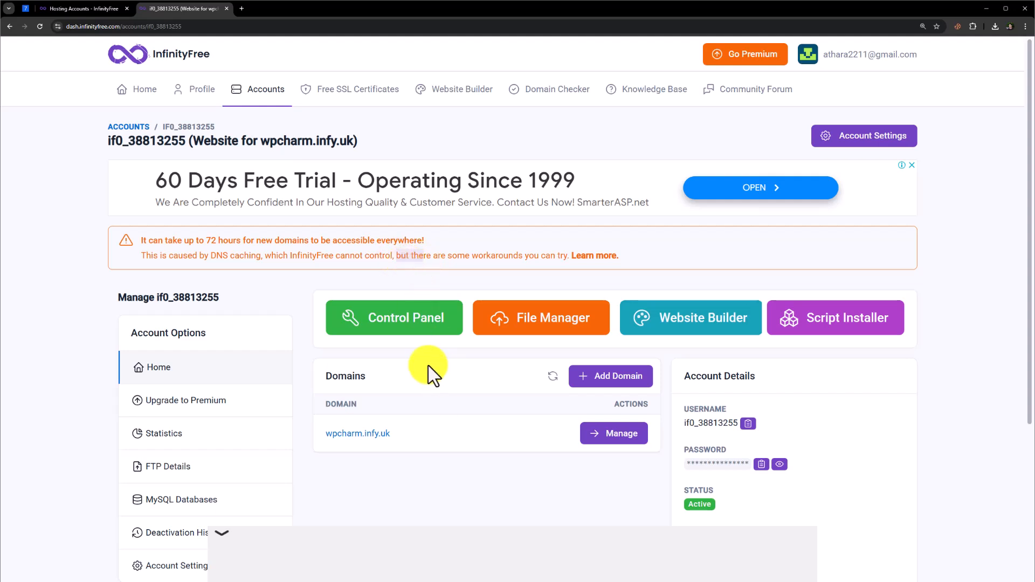
Open the control panel of the wpcharm.infy.uk hosting account and approve the request to send service emails
click(408, 325)
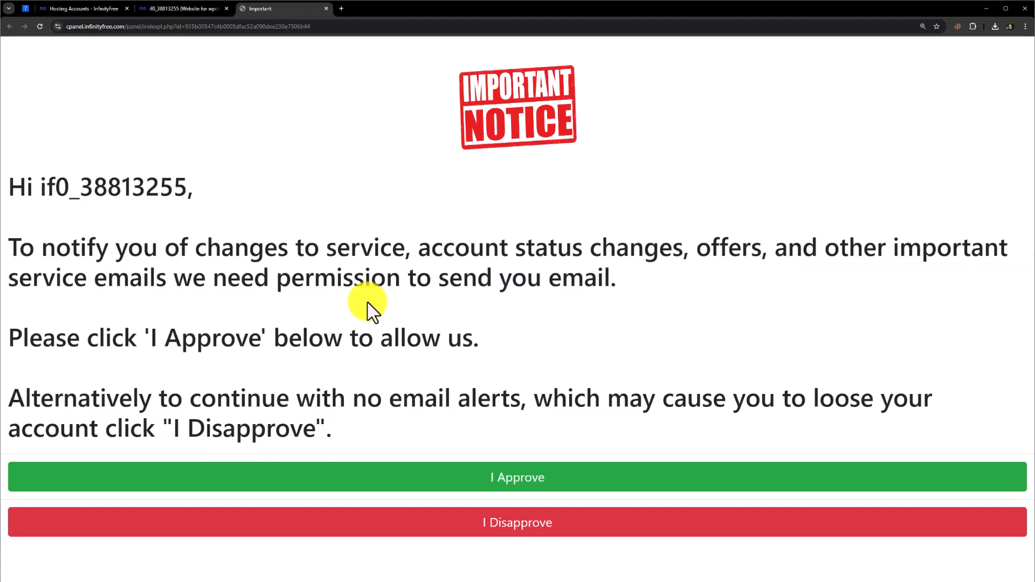
click(528, 490)
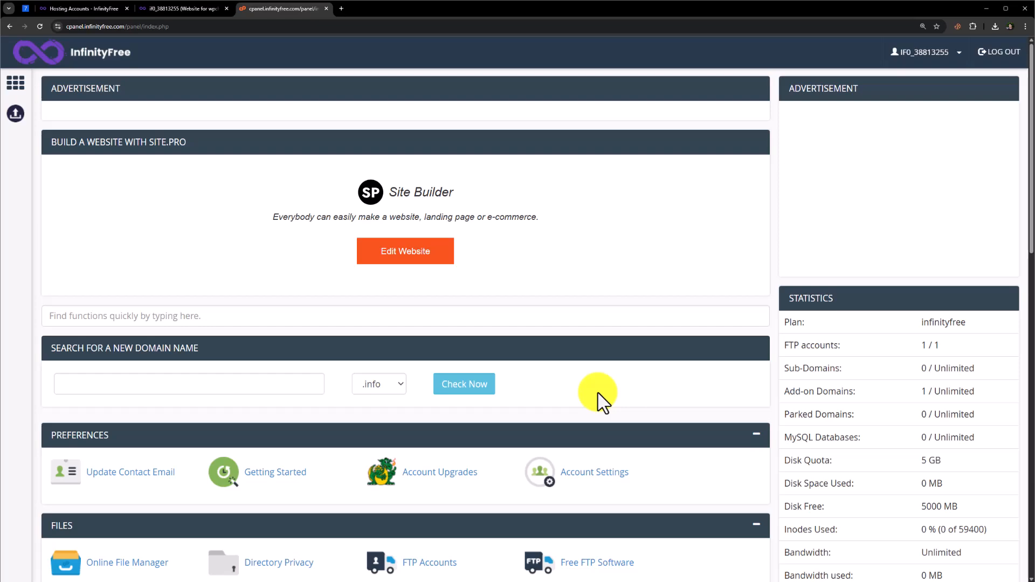
Launch the Softaculous Apps Installer from the control panel's Software section and open the WordPress installation form
scroll(613, 371, down, 7)
scroll(614, 372, down, 7)
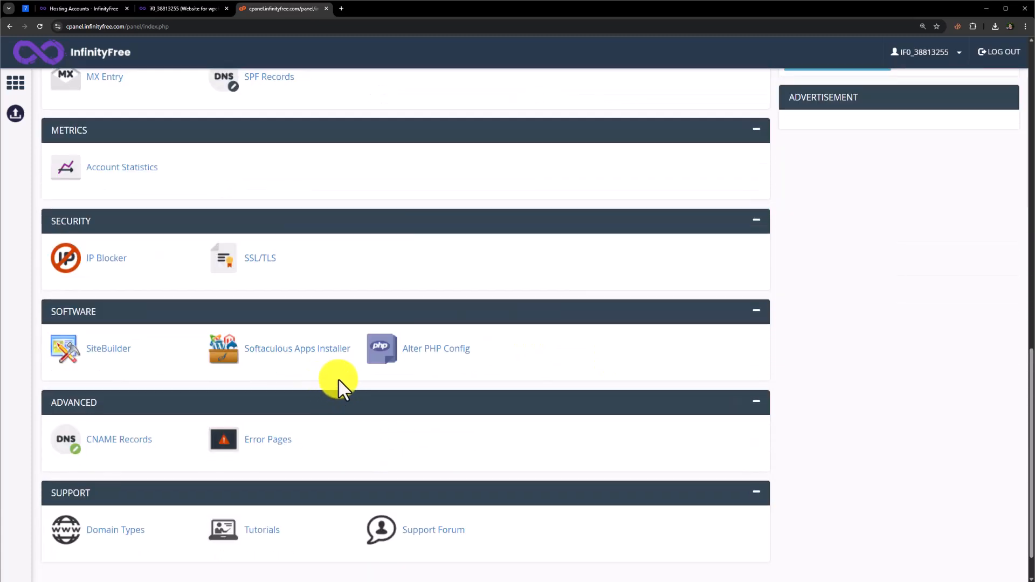
click(291, 355)
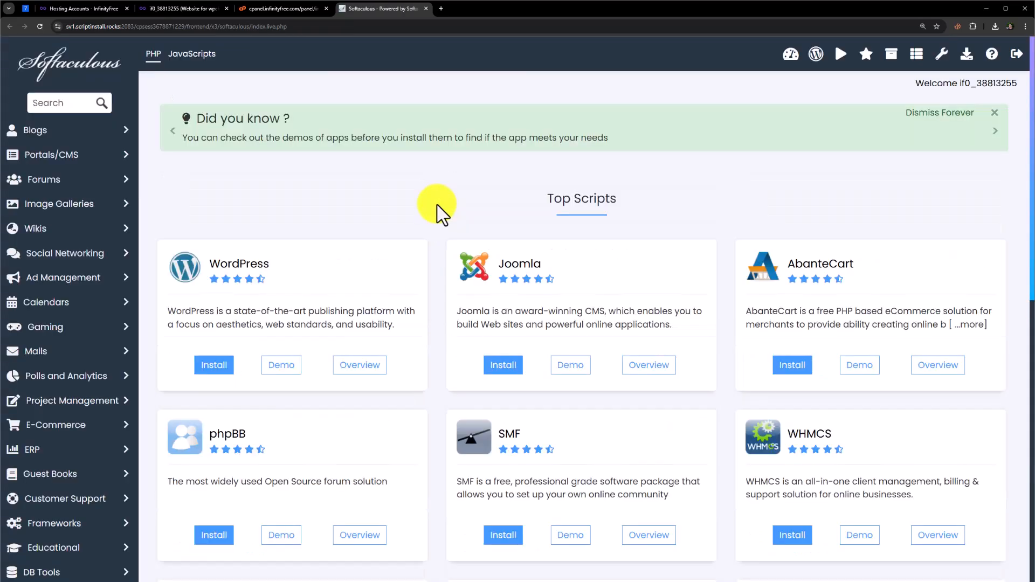
click(261, 267)
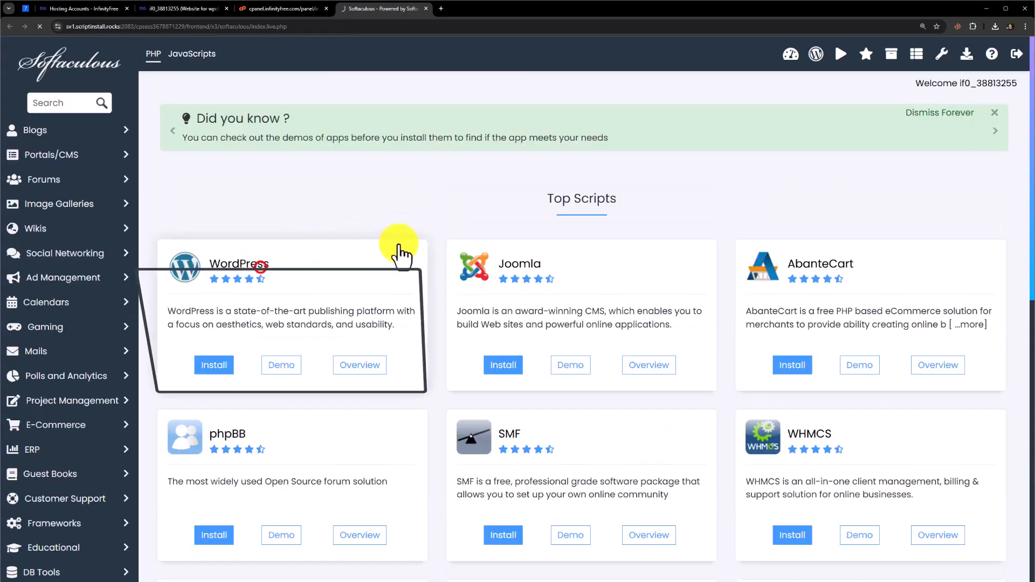
scroll(444, 416, down, 4)
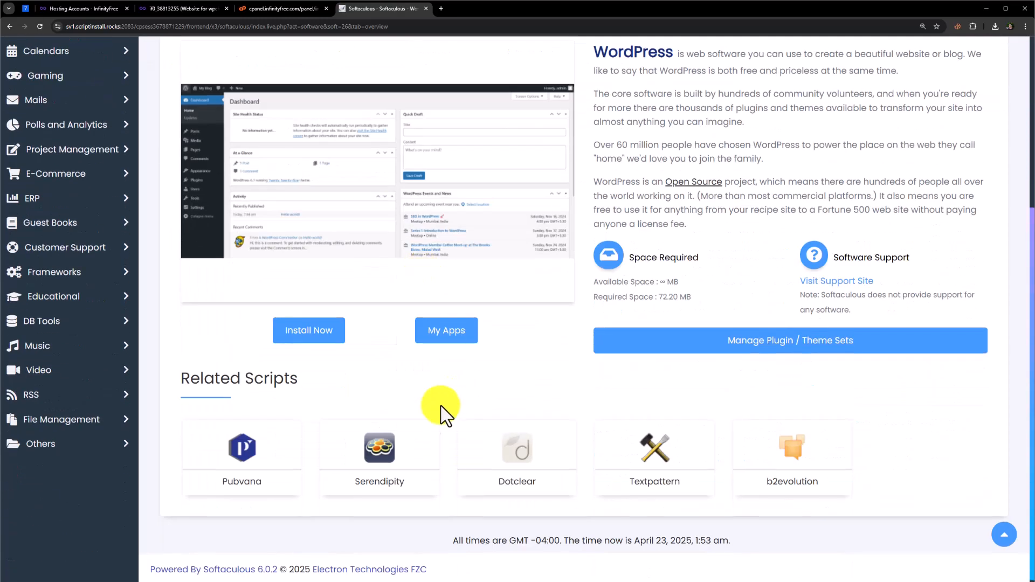
click(312, 331)
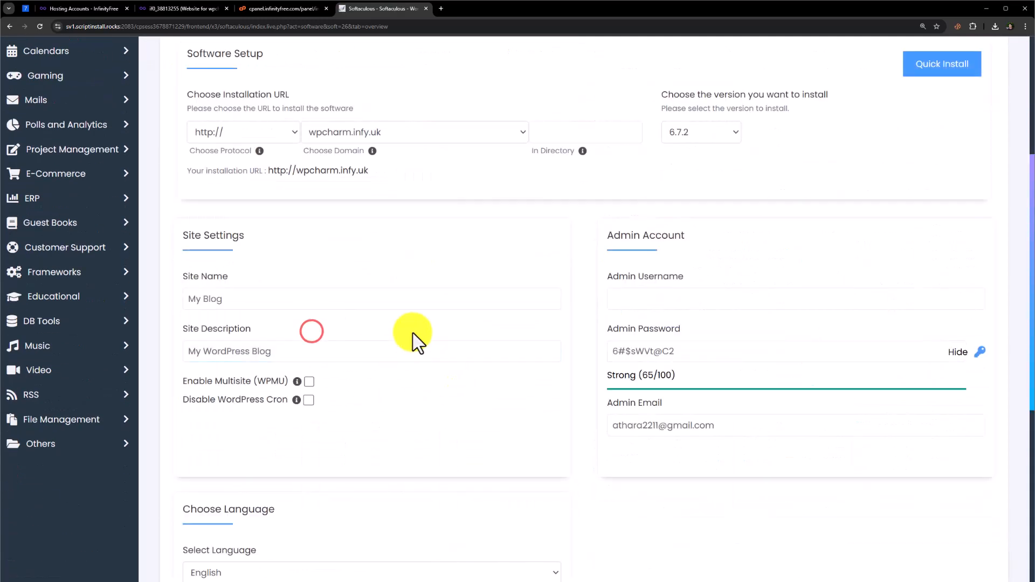
Use wpcharm.infy.uk as the installation domain and fill in the admin account with username WpCharmWebsite and the admin password
click(391, 134)
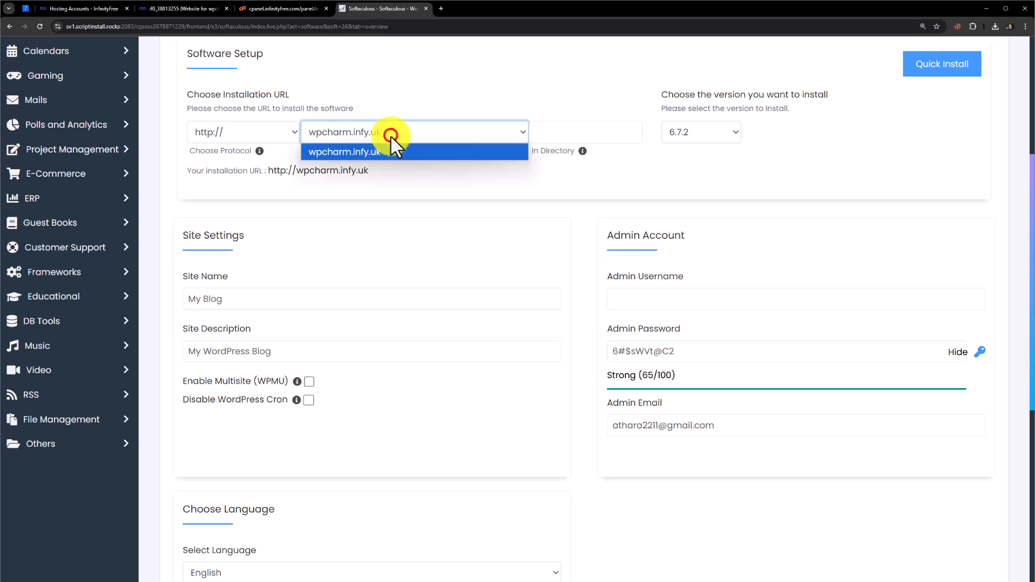
click(446, 189)
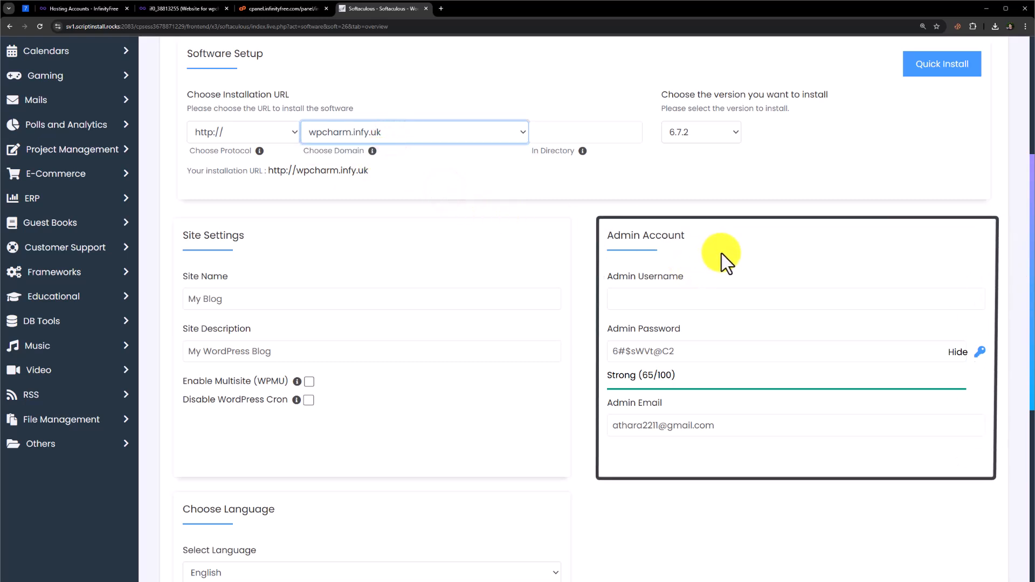
click(627, 294)
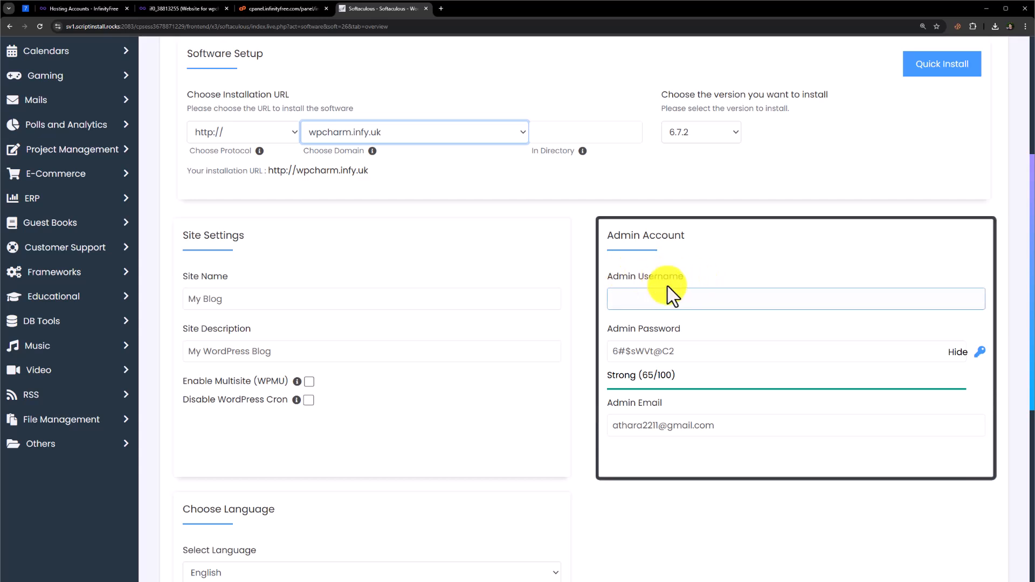
click(651, 333)
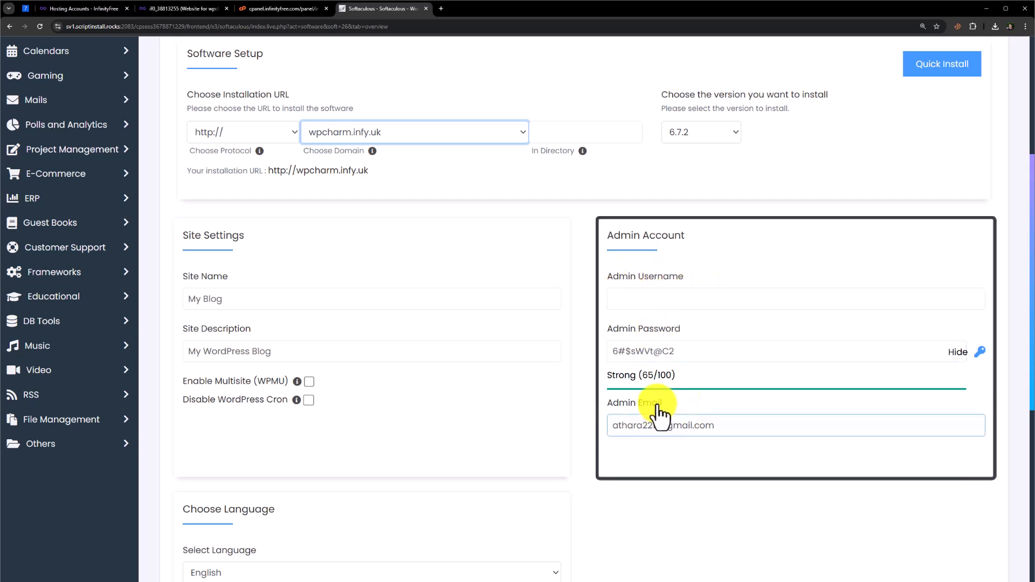
click(642, 286)
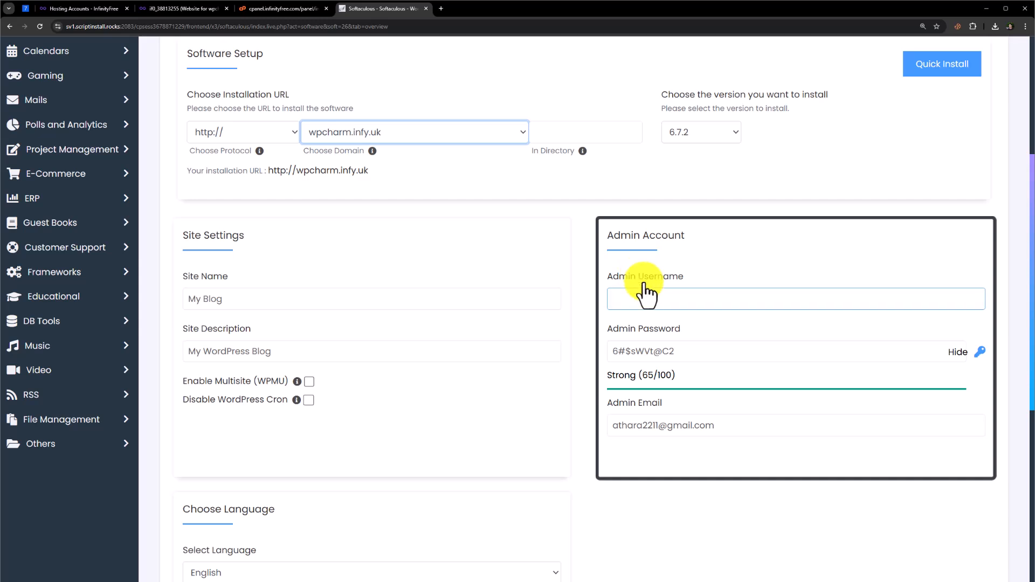
click(672, 337)
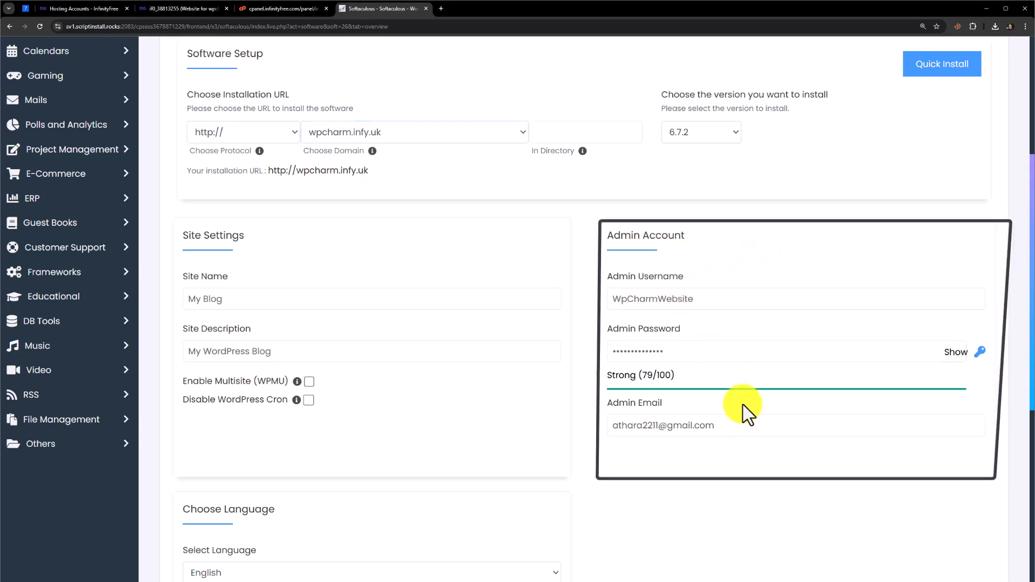
Install WordPress on the chosen domain, leaving the language as English and the advanced and theme options unchanged
scroll(581, 396, down, 3)
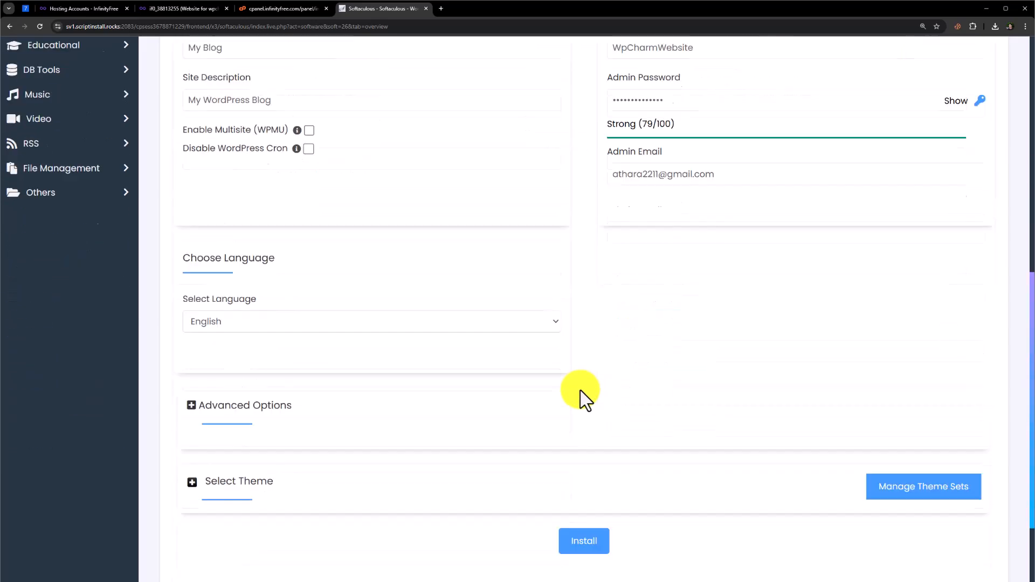
scroll(583, 398, down, 3)
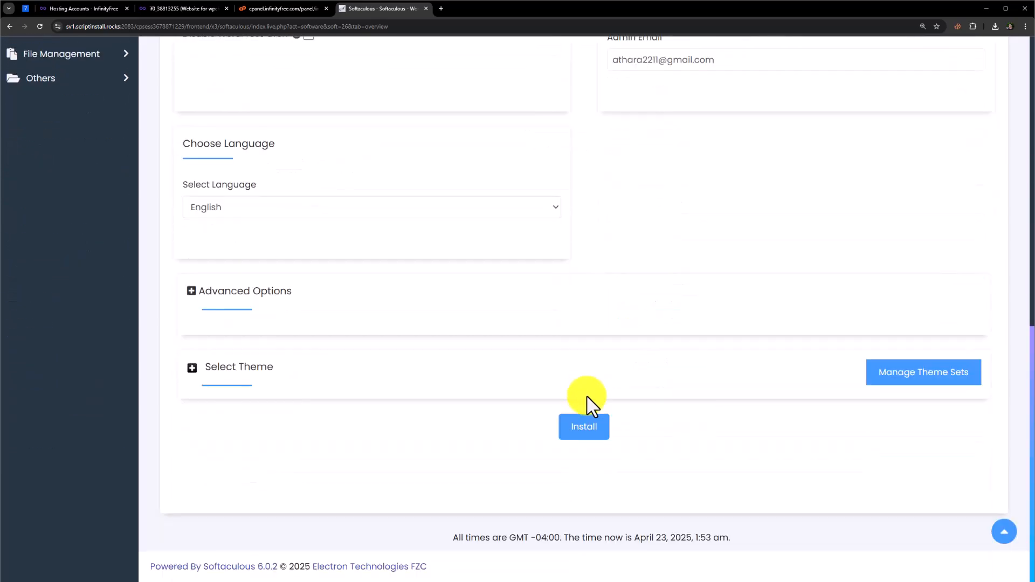
click(587, 428)
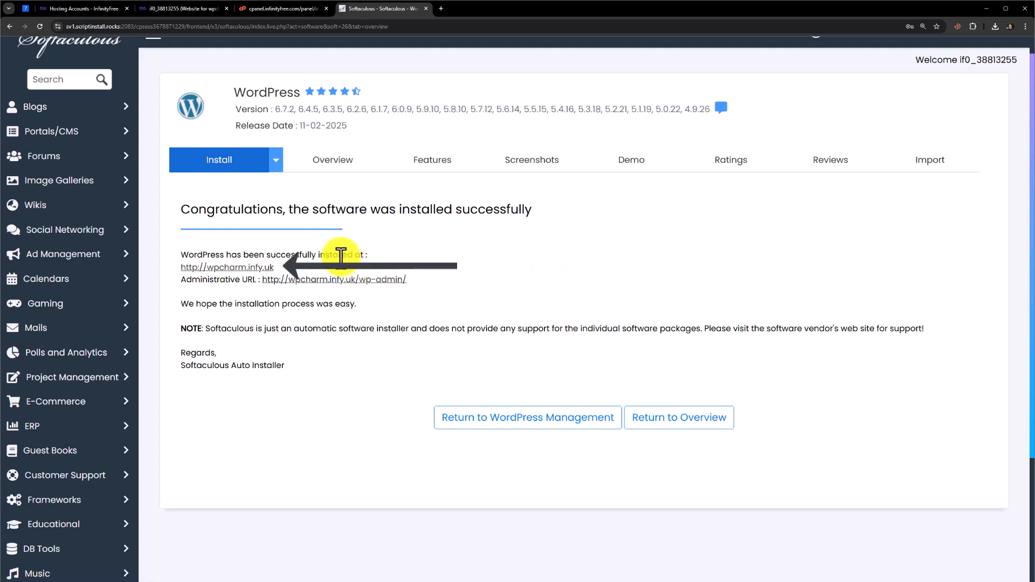
click(242, 268)
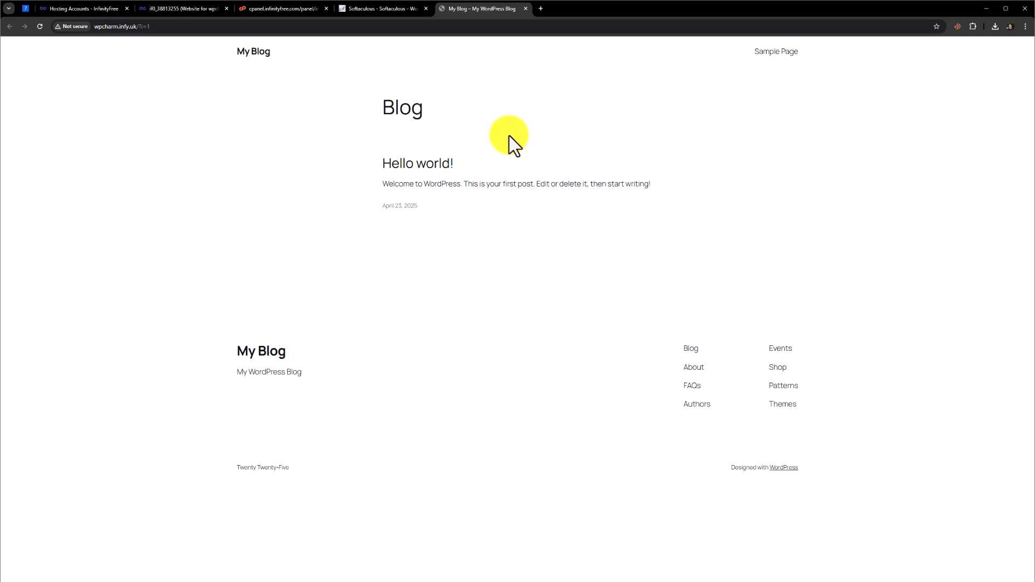
click(386, 8)
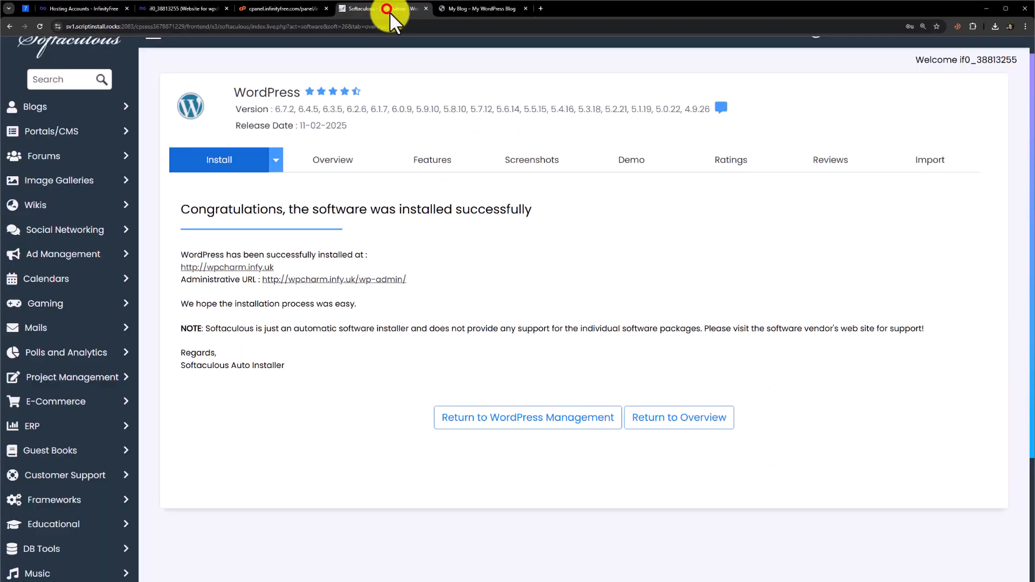
click(324, 280)
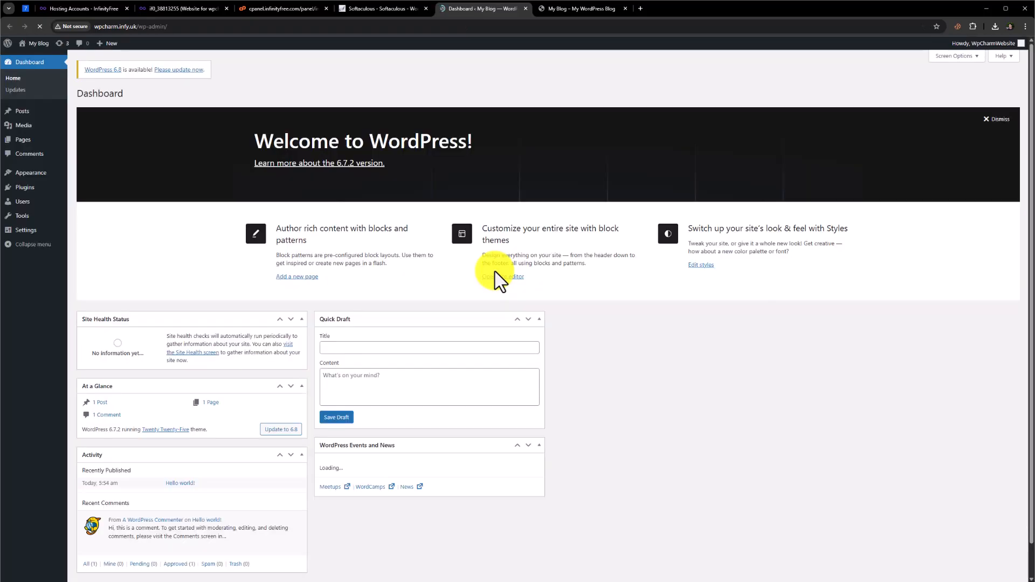